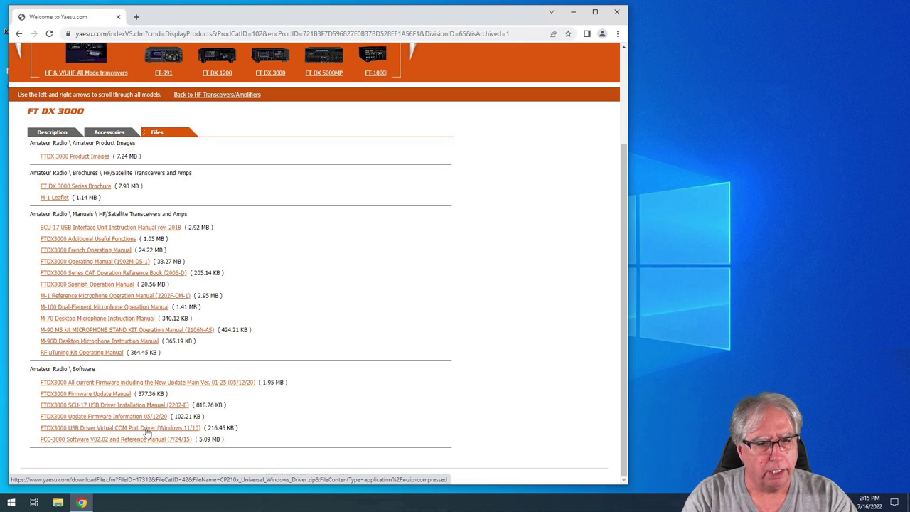
# Download the FTDX3000 USB Driver Virtual COM Port Driver (Windows 11/10) and select the zip file in the Downloads folder.
pyautogui.click(145, 429)
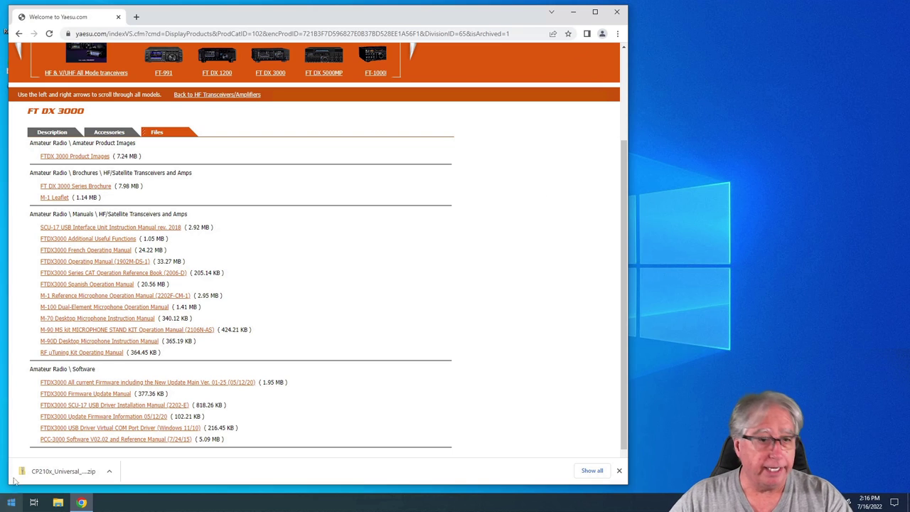
pyautogui.click(58, 502)
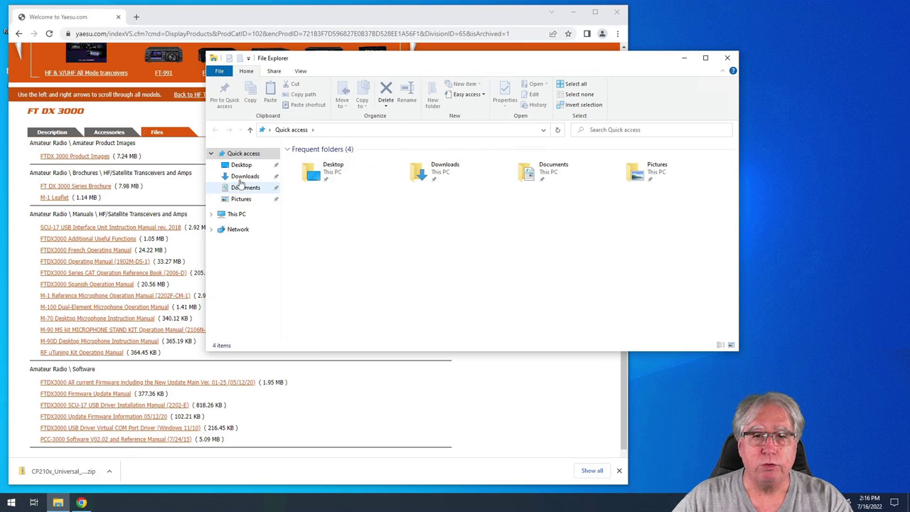
pyautogui.click(242, 176)
pyautogui.click(329, 177)
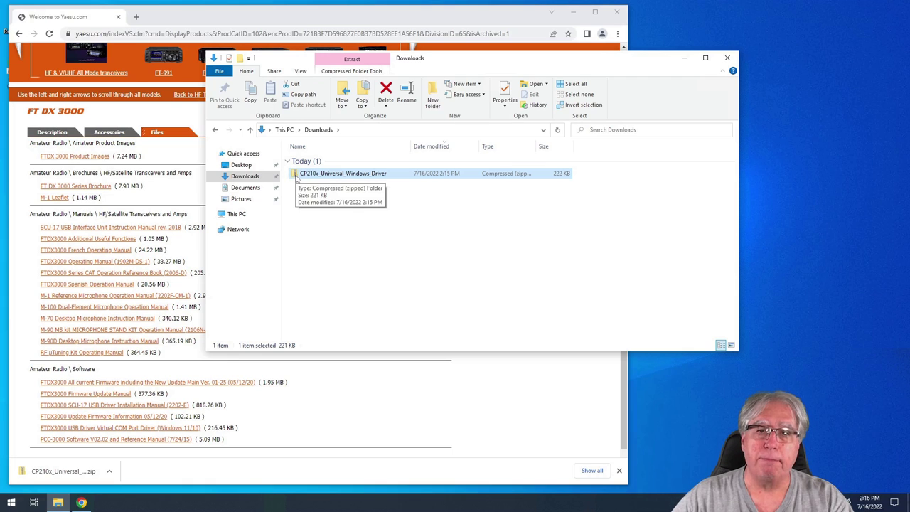
# Extract all files from the CP210x_Universal_Windows_Driver zip into the suggested folder under Downloads.
pyautogui.doubleClick(296, 178)
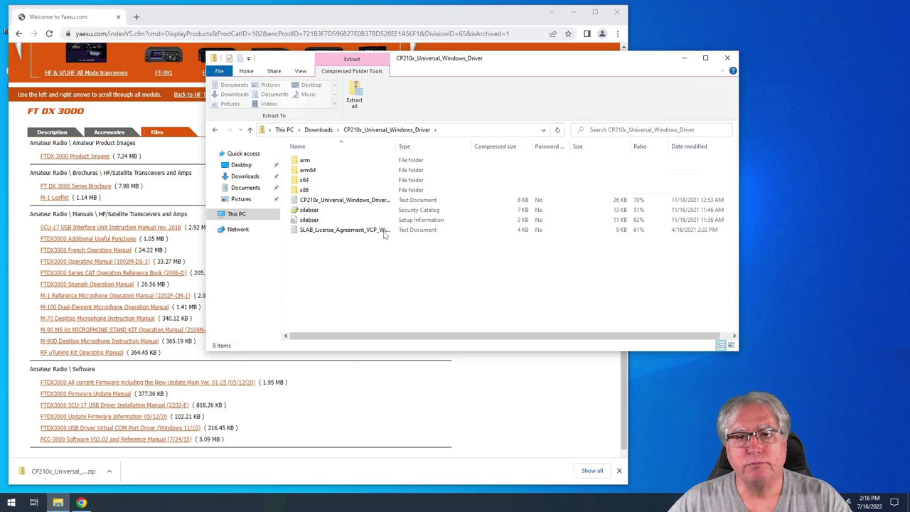
pyautogui.click(355, 98)
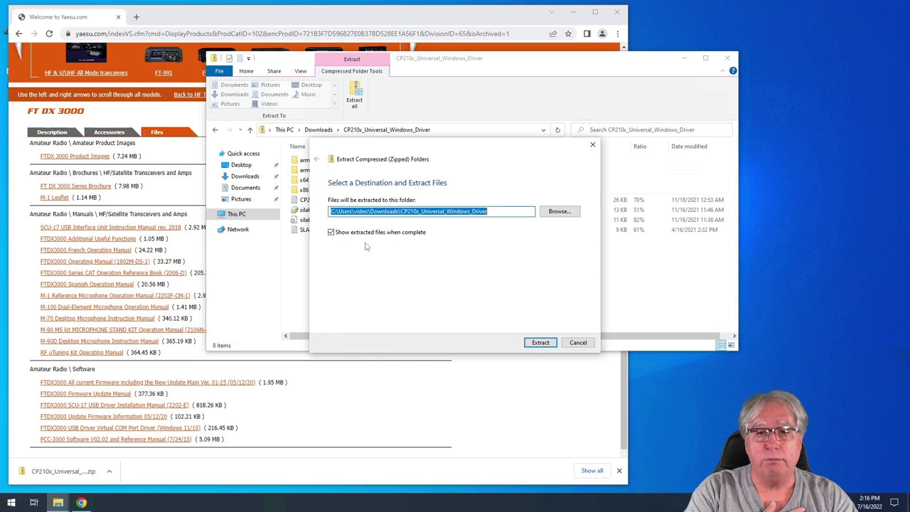
pyautogui.click(538, 343)
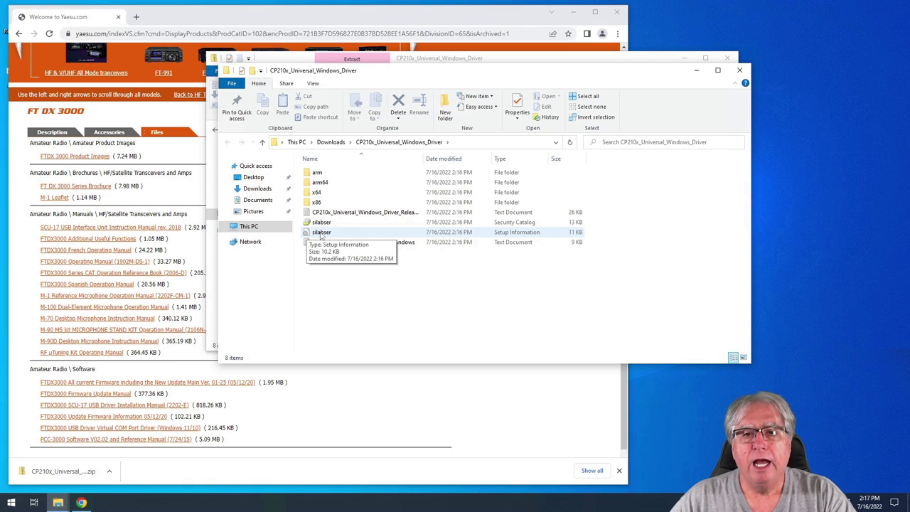
# Install the driver from the silabser Setup Information file, allowing the file to open and make changes to the device.
pyautogui.click(321, 235)
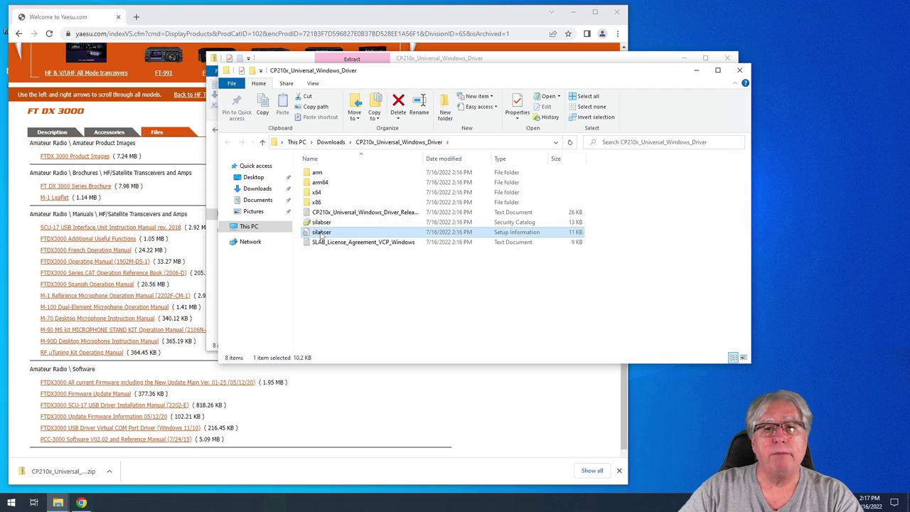
pyautogui.rightClick(322, 235)
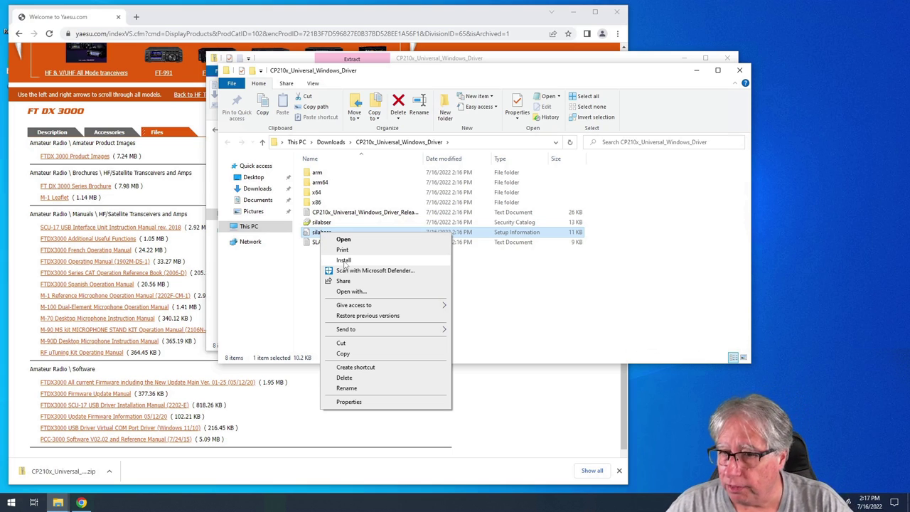
pyautogui.click(344, 261)
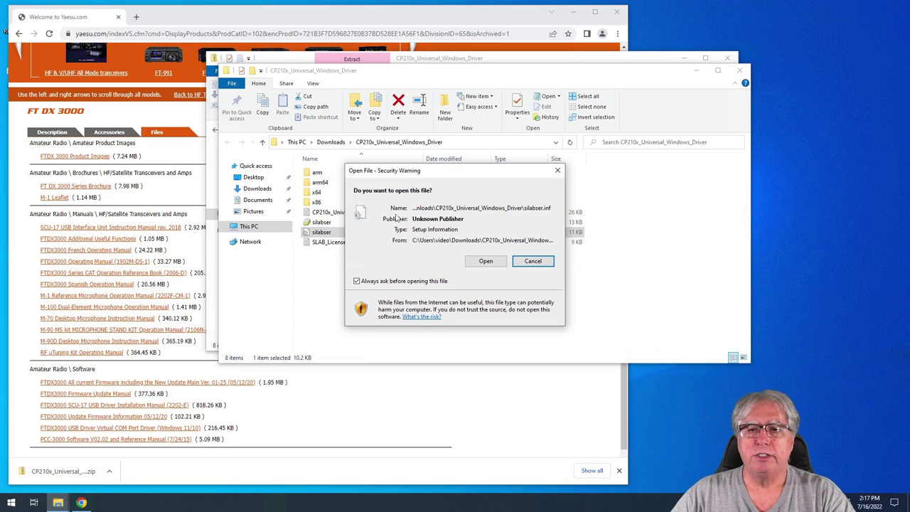
pyautogui.click(485, 262)
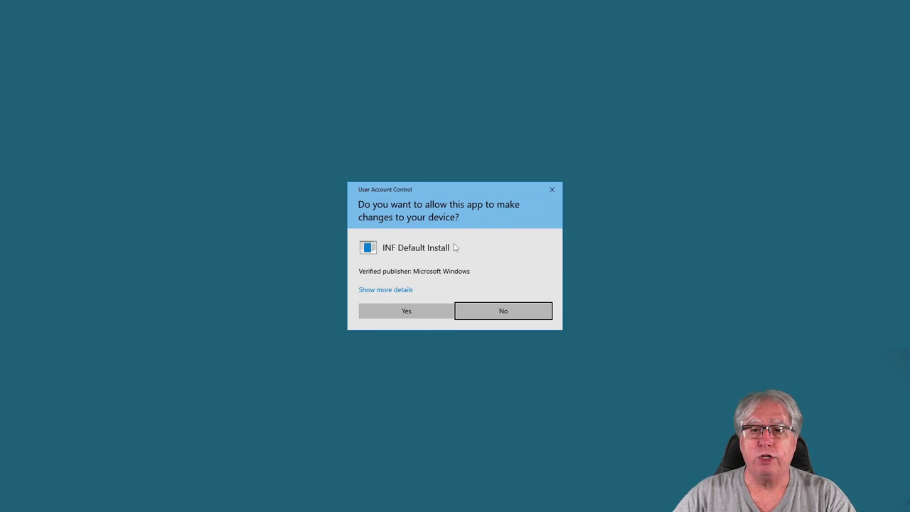
pyautogui.click(413, 314)
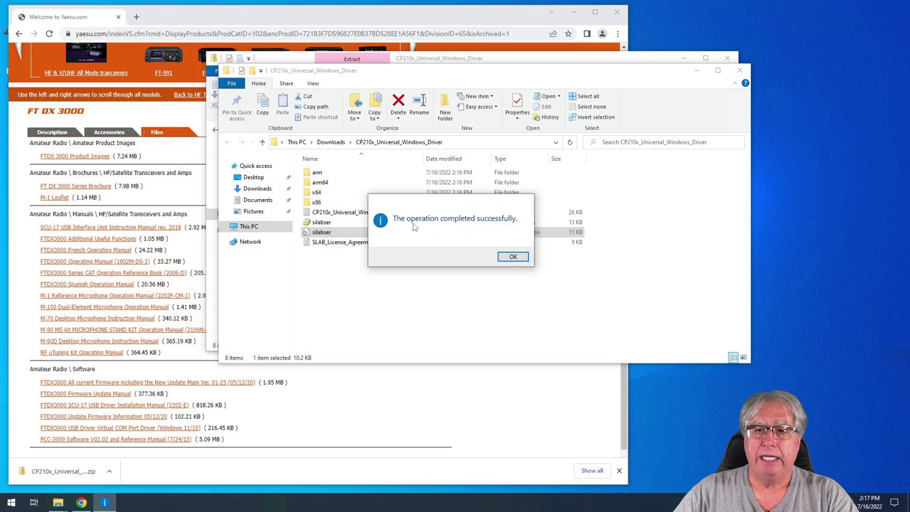
pyautogui.click(502, 258)
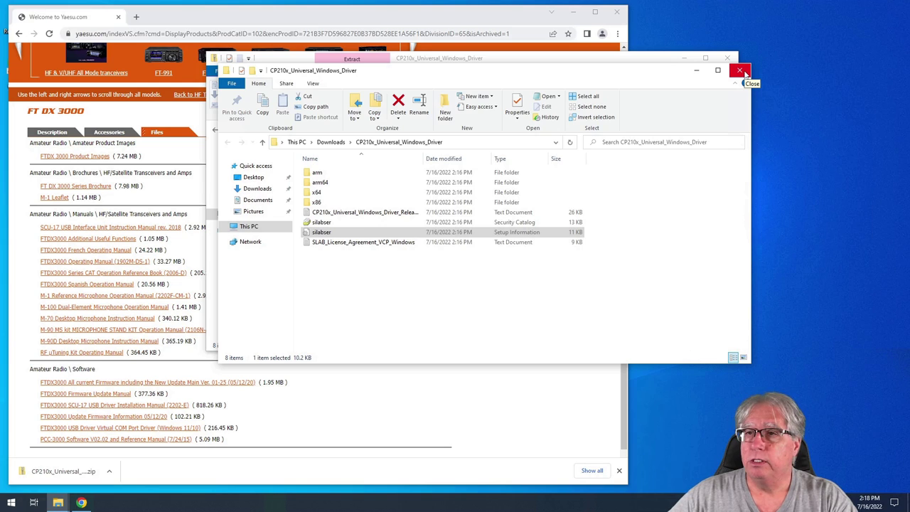
# Close both driver folder windows and the web browser.
pyautogui.click(743, 70)
pyautogui.click(728, 58)
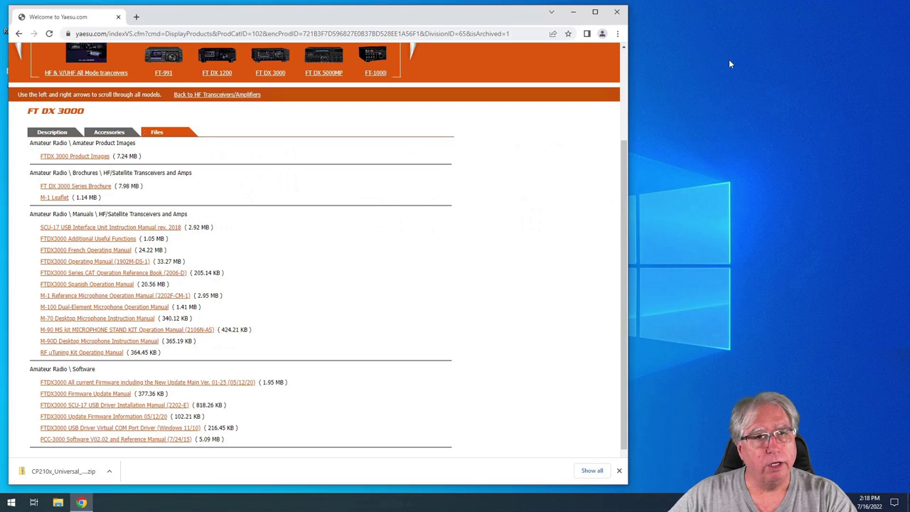
pyautogui.click(617, 12)
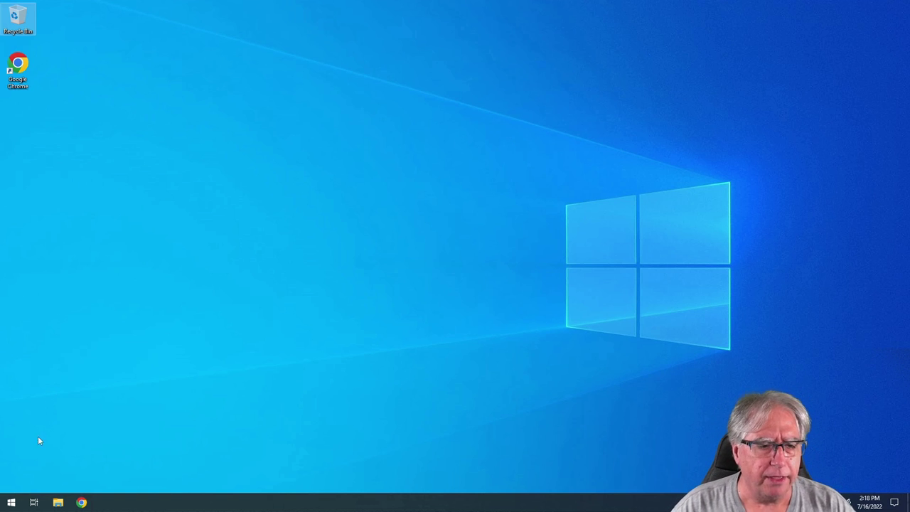
# Open Device Manager and check the COM ports listed under Ports (COM & LPT).
pyautogui.rightClick(11, 506)
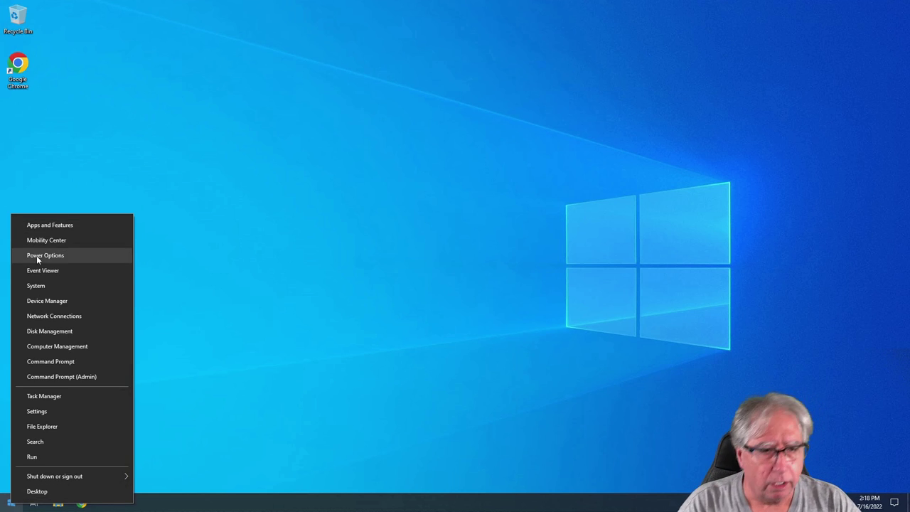
pyautogui.click(48, 301)
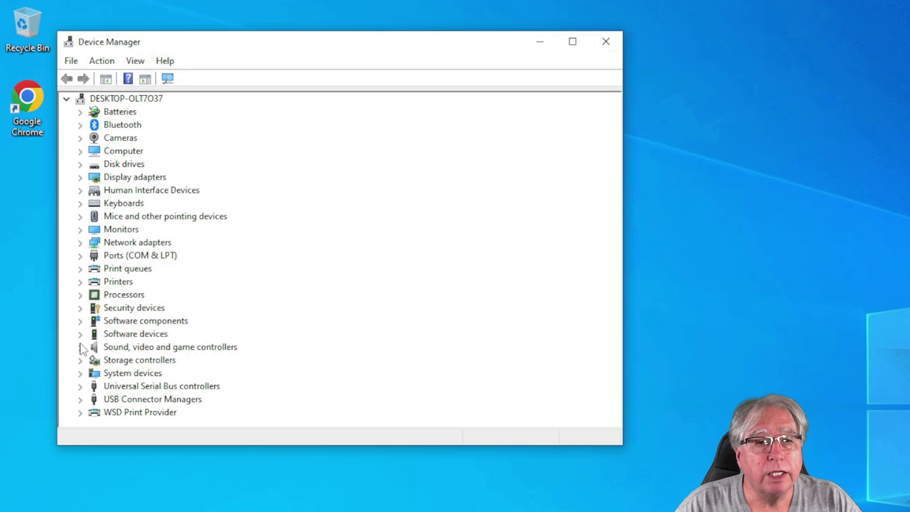
pyautogui.click(79, 255)
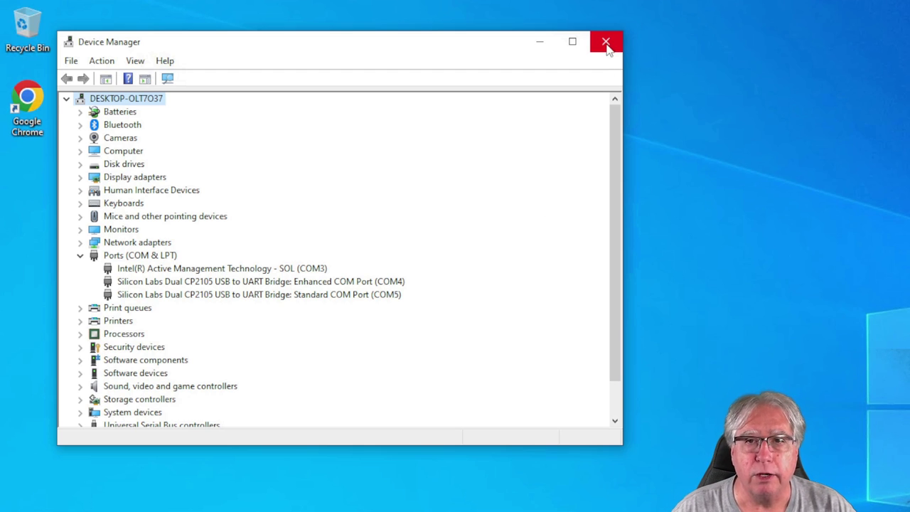
pyautogui.click(79, 256)
# Check for the USB Audio CODEC under Sound, video and game controllers, then close Device Manager.
pyautogui.click(80, 347)
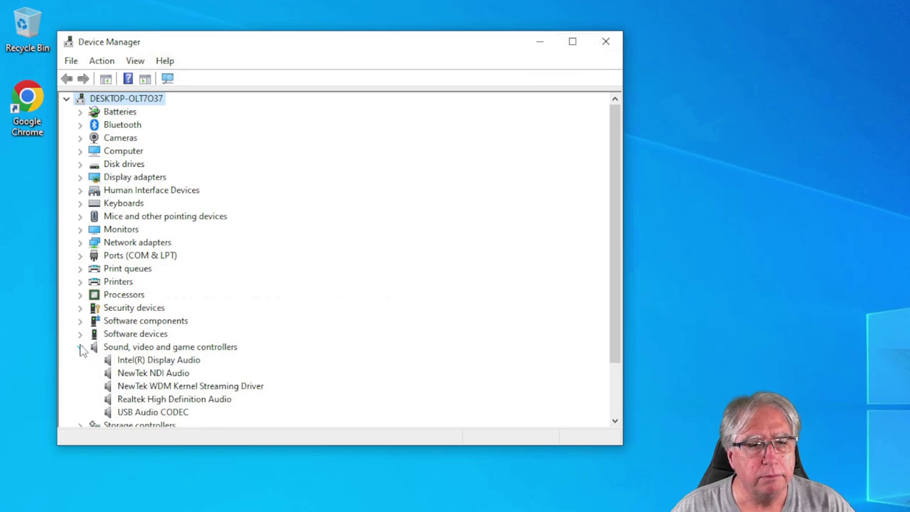
pyautogui.click(142, 413)
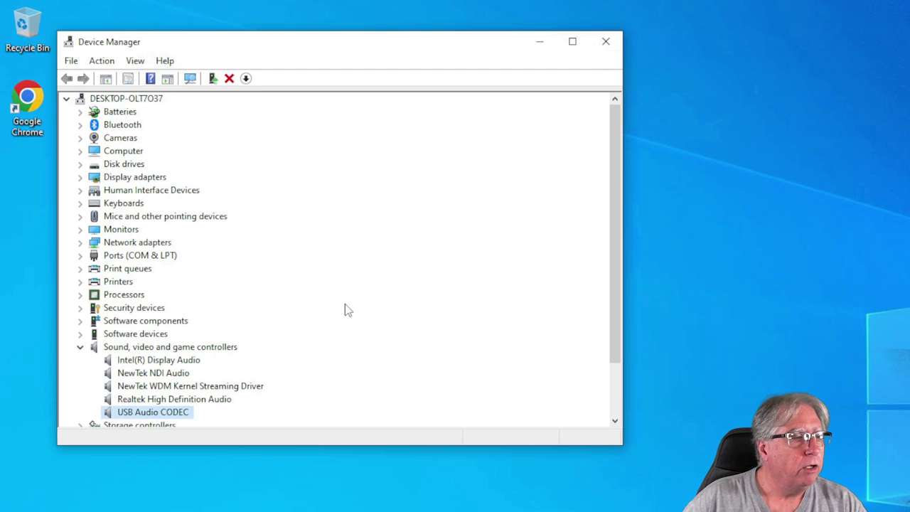
pyautogui.scroll(-1, 345, 306)
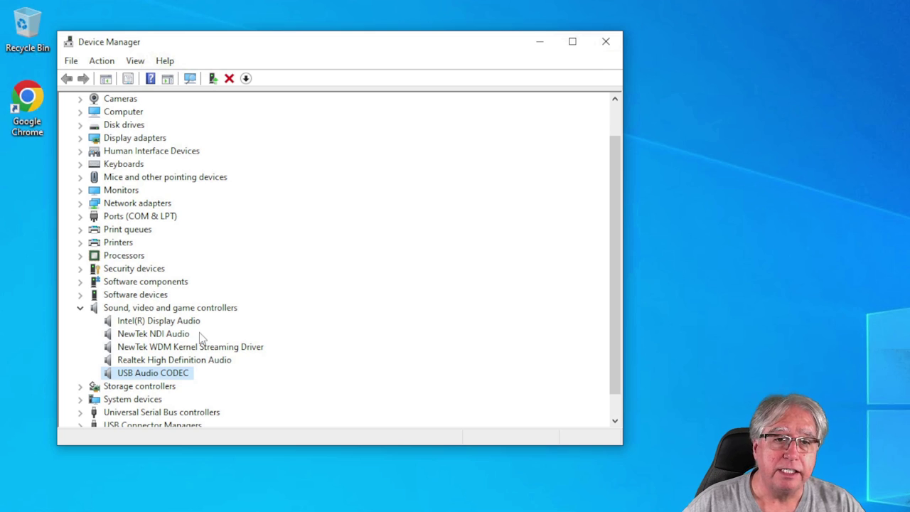
pyautogui.click(81, 308)
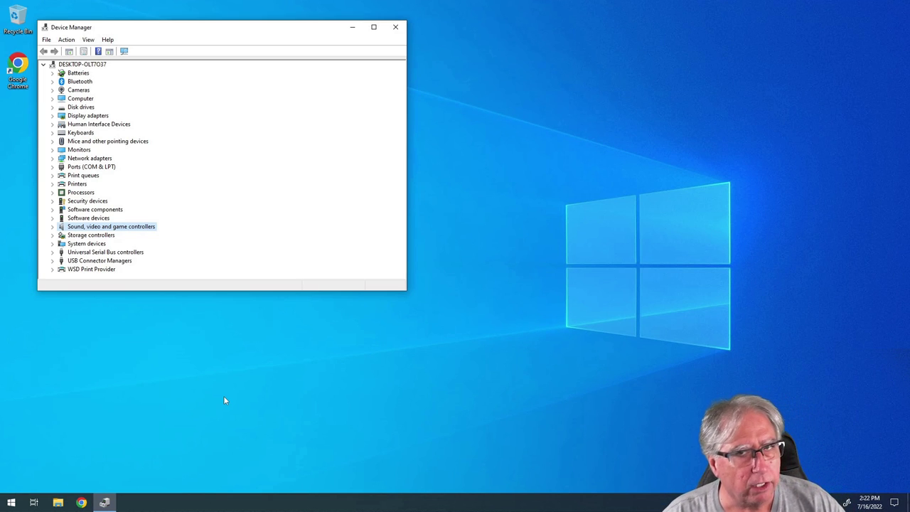
pyautogui.click(396, 28)
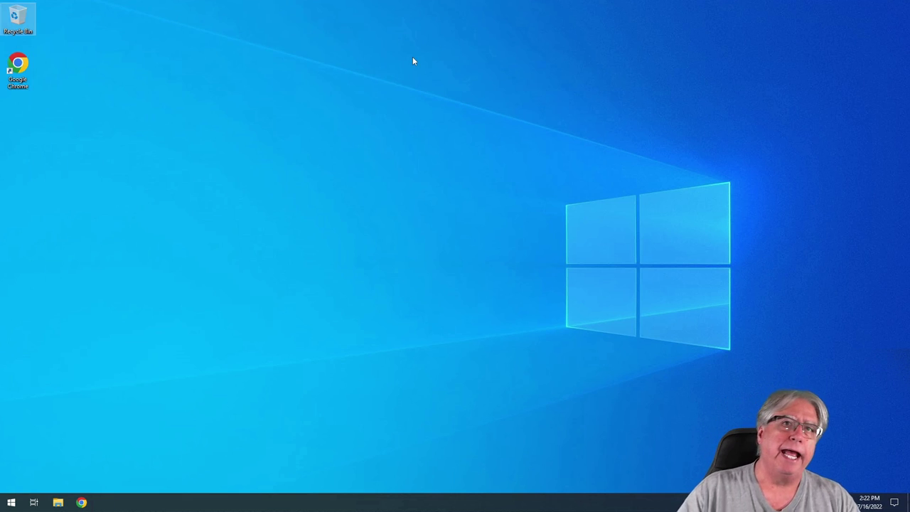
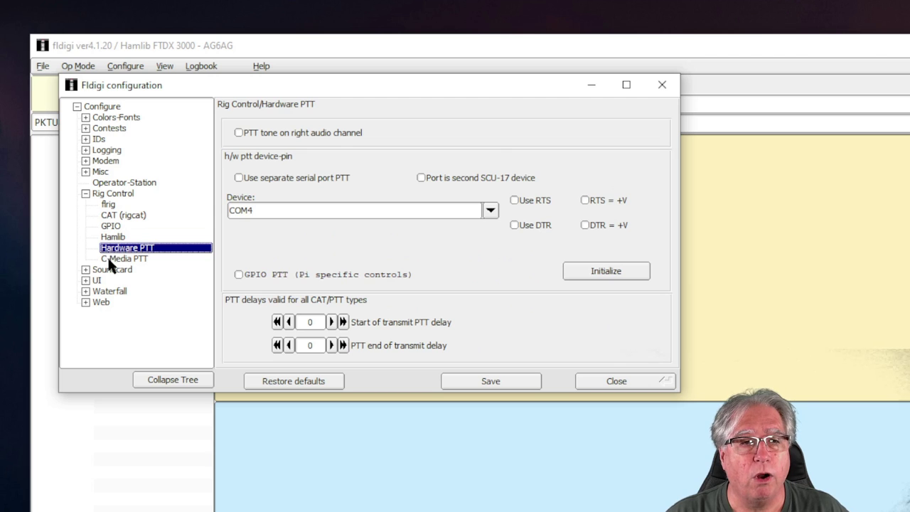
# In Fldigi's Rig Control configuration, turn Use Hamlib off and on again and initialize the Yaesu FTDX 3000 connection.
pyautogui.click(111, 259)
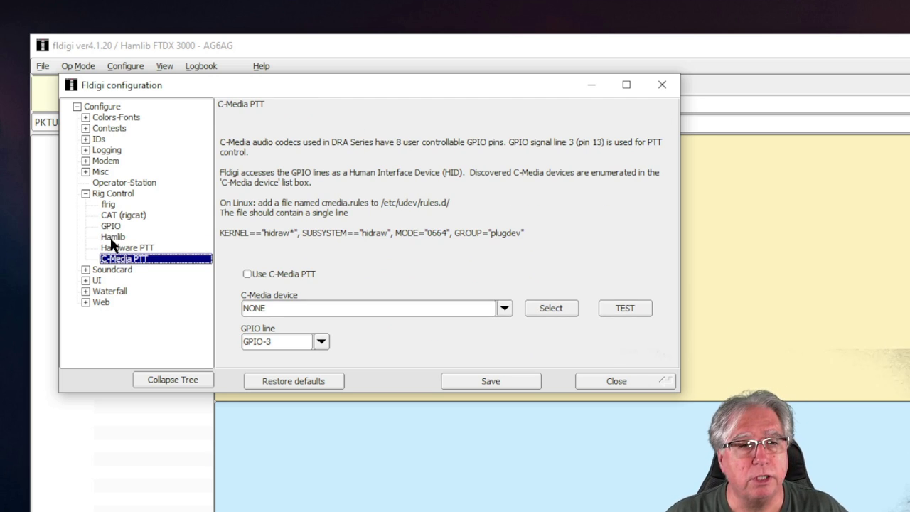
pyautogui.click(113, 238)
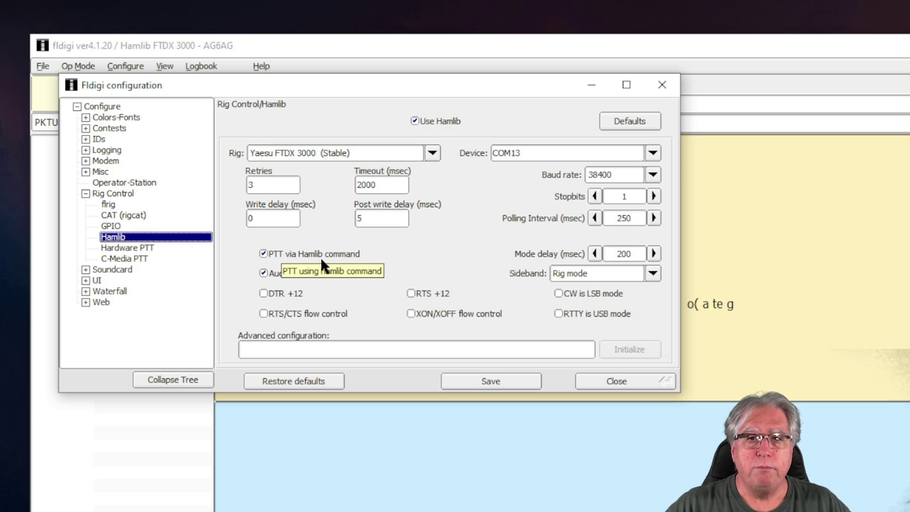
pyautogui.click(414, 121)
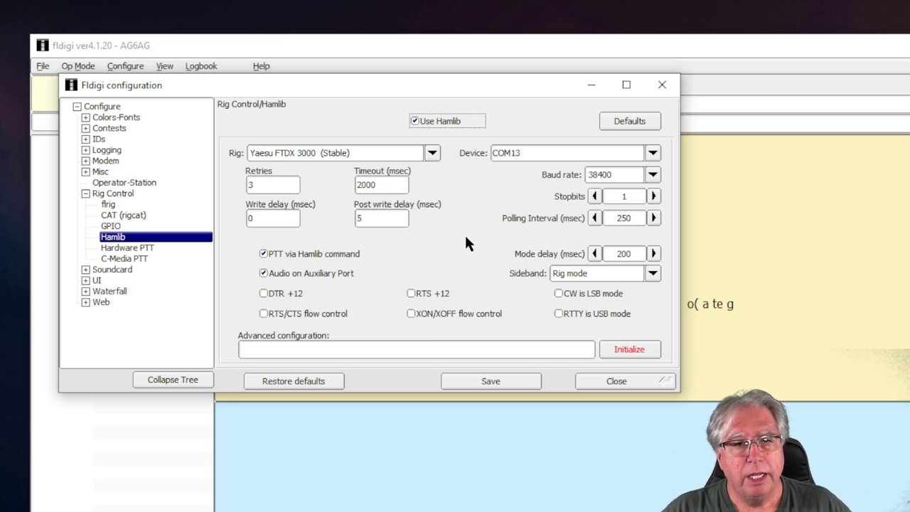
pyautogui.click(625, 349)
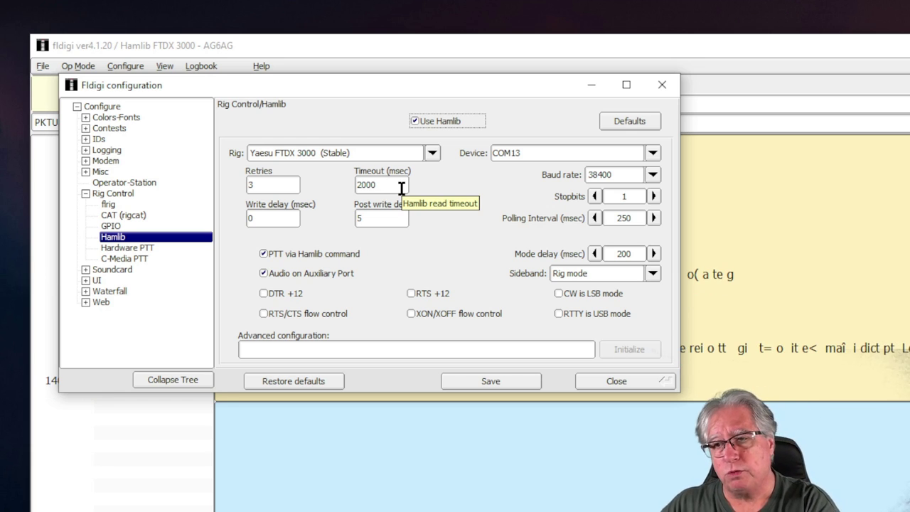
# Review the Soundcard configuration pages for devices, right channel, settings, signal level and wav file recording.
pyautogui.click(86, 270)
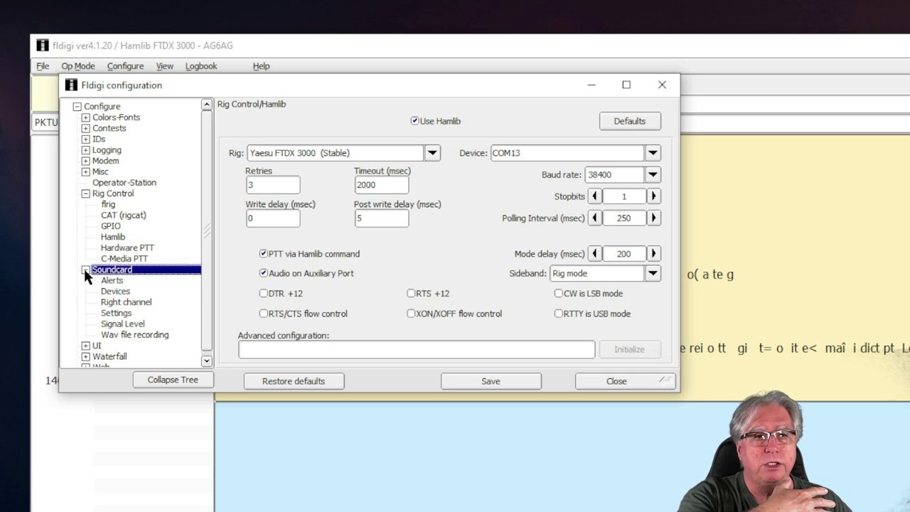
pyautogui.click(113, 291)
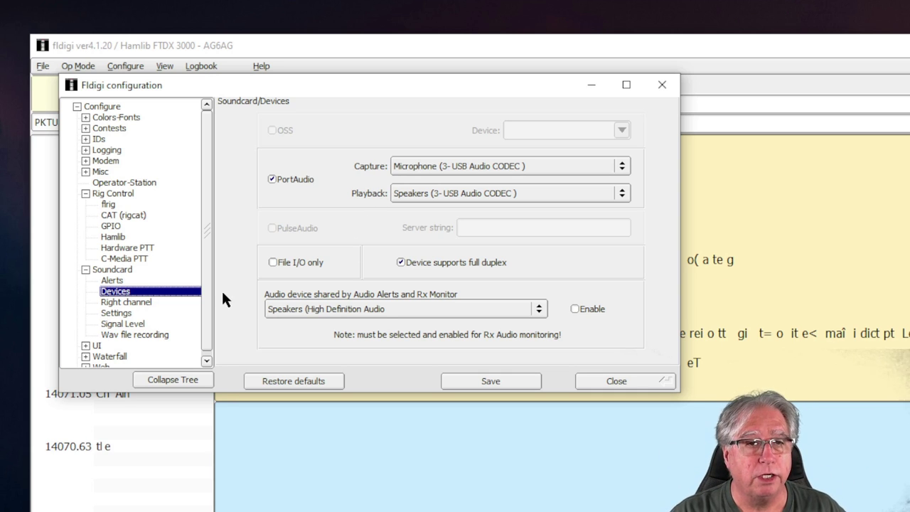
pyautogui.click(120, 303)
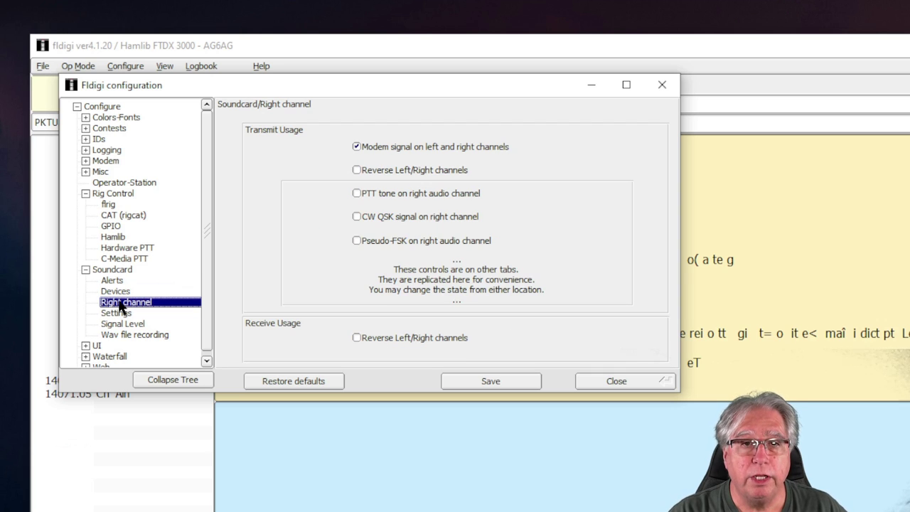
pyautogui.click(115, 314)
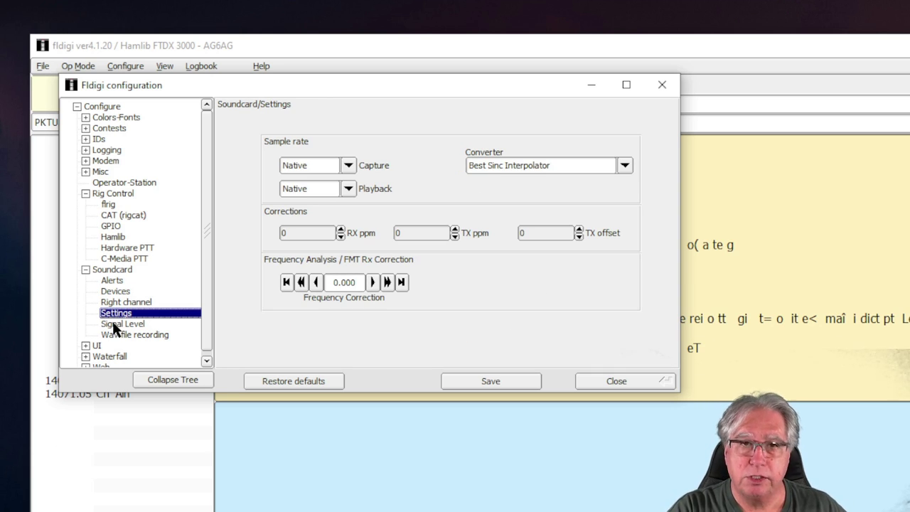
pyautogui.click(114, 325)
pyautogui.click(118, 335)
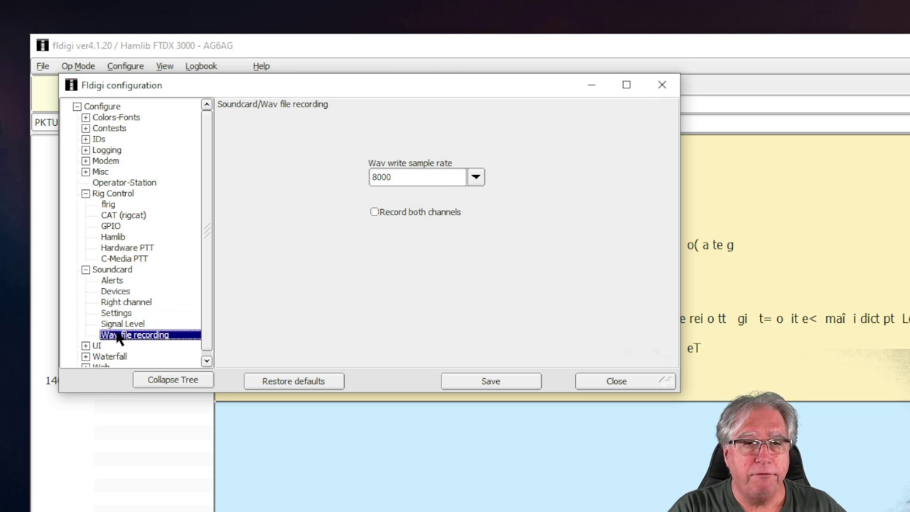
# Collapse the Soundcard group, then save the Fldigi configuration and close its window.
pyautogui.click(84, 269)
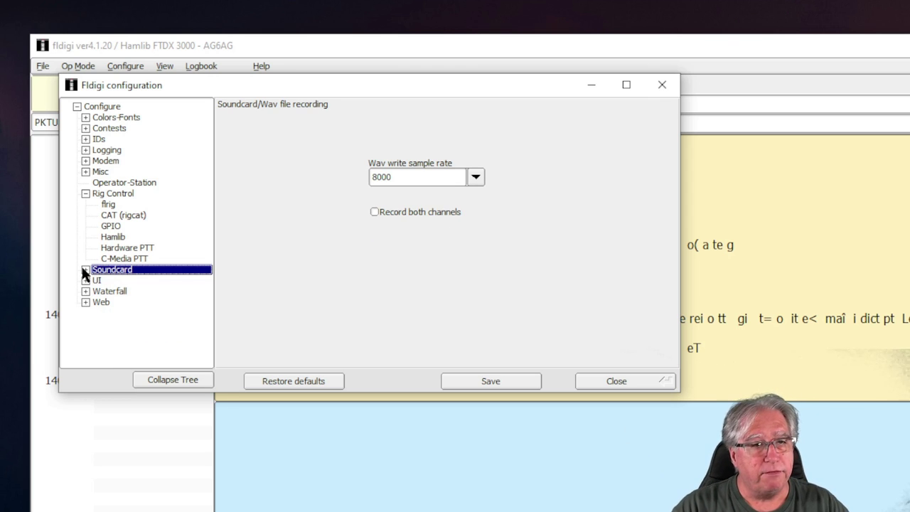
pyautogui.click(456, 380)
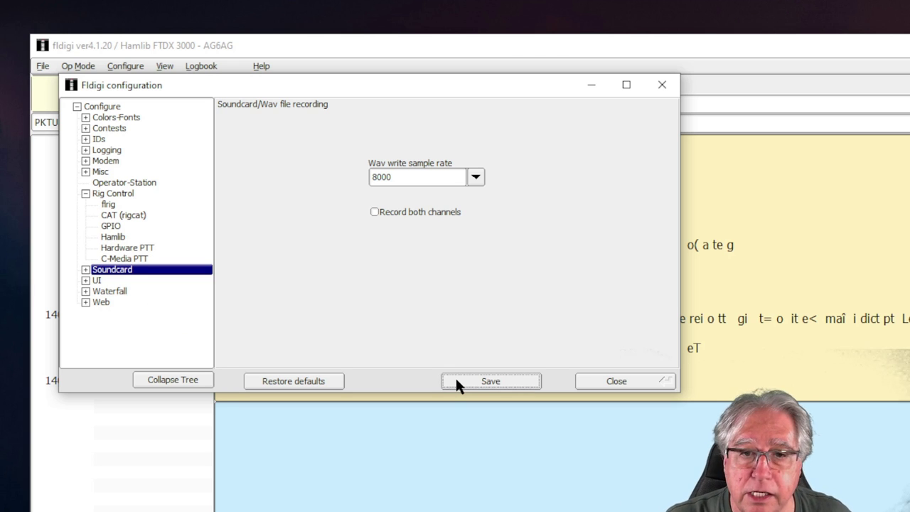
pyautogui.click(605, 381)
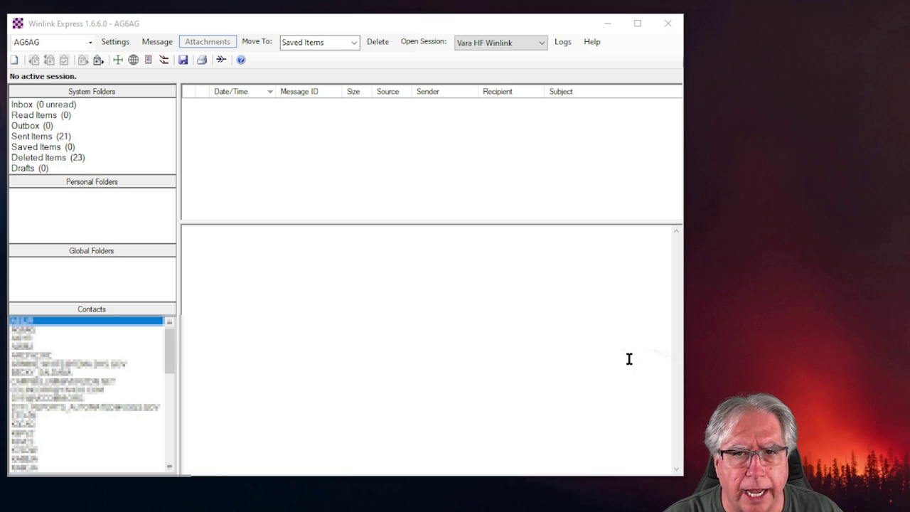
# In Winlink Express, choose Vara HF Winlink as the session type, open the session and move its window clear of the screen's lower edge.
pyautogui.click(539, 40)
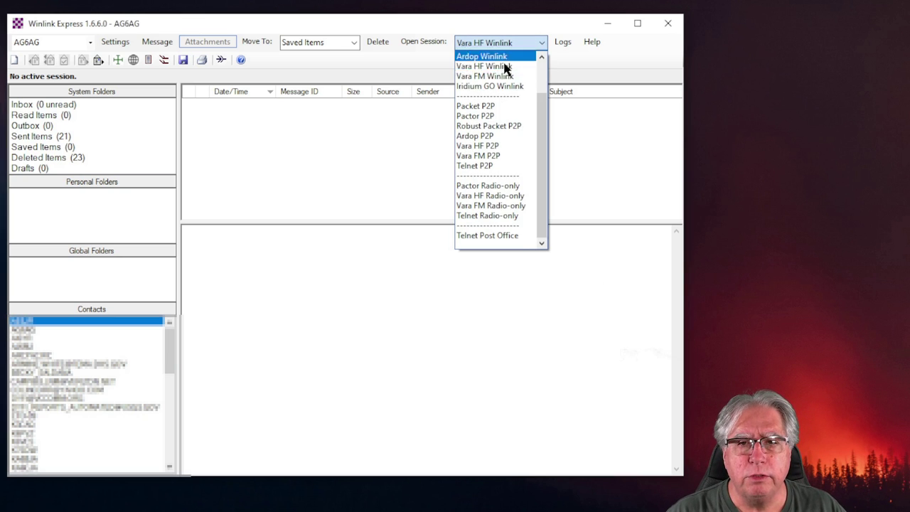
pyautogui.scroll(2, 501, 107)
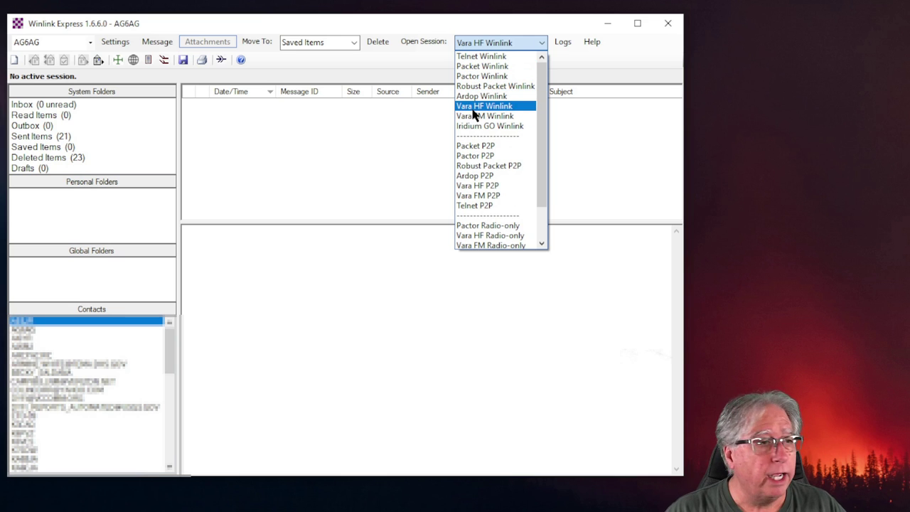
pyautogui.click(473, 110)
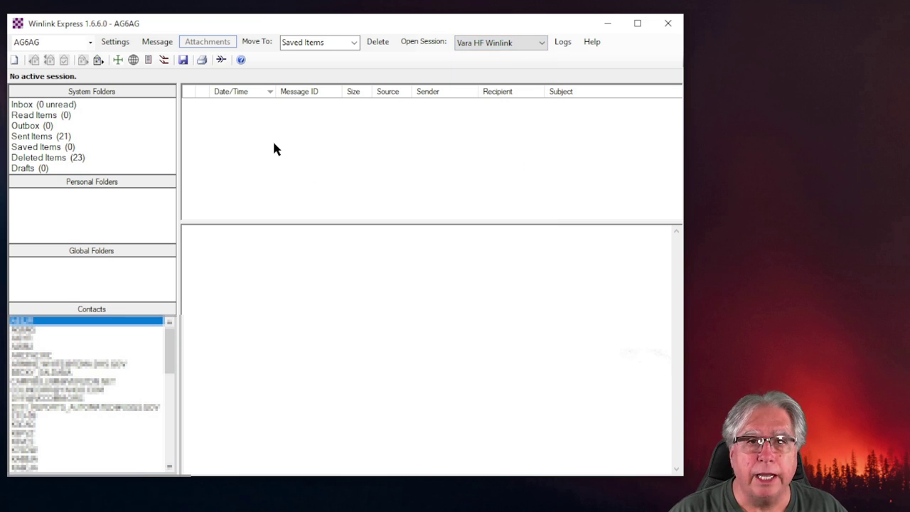
pyautogui.click(221, 60)
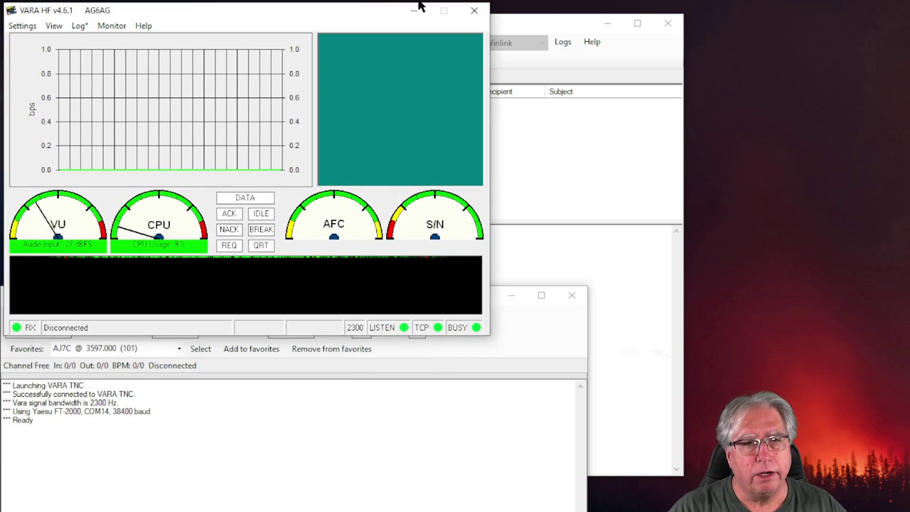
pyautogui.click(244, 497)
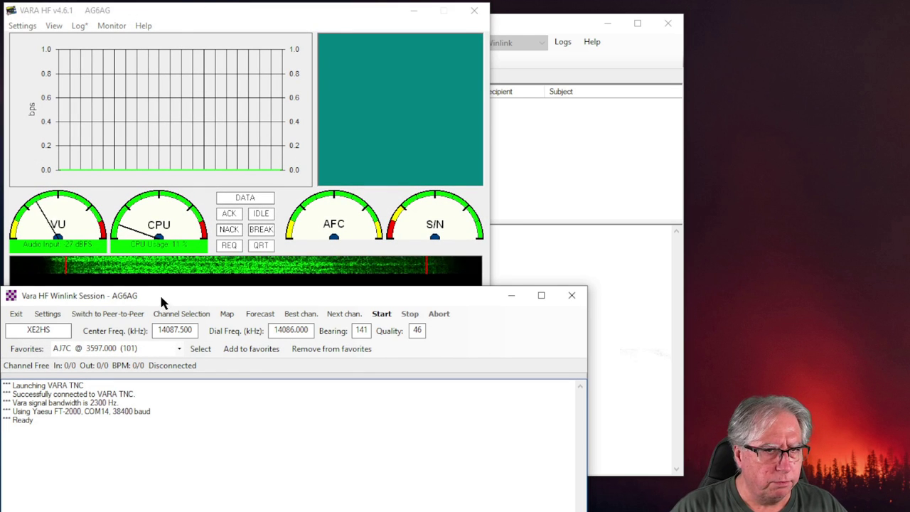
pyautogui.moveTo(161, 297); pyautogui.dragTo(165, 121)
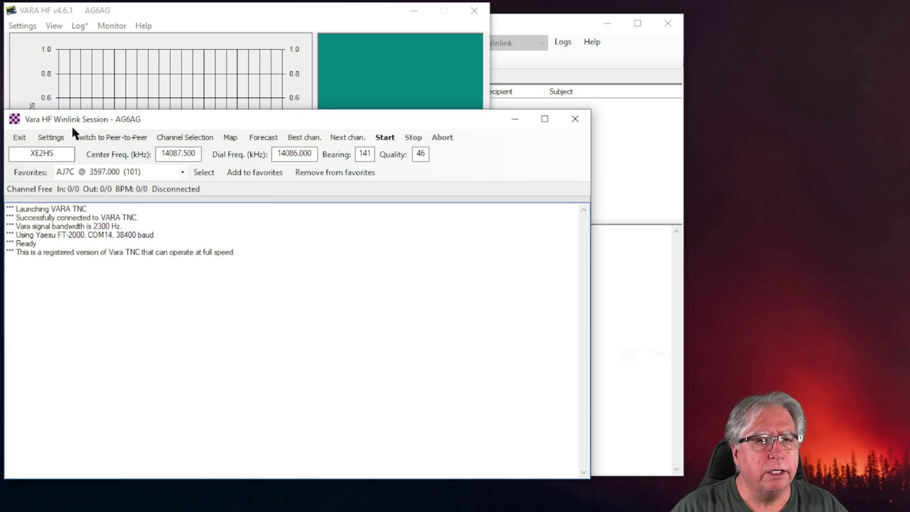
# Open the Vara HF Winlink session's radio setup and select Yaesu FT-2000 as the radio model.
pyautogui.click(51, 138)
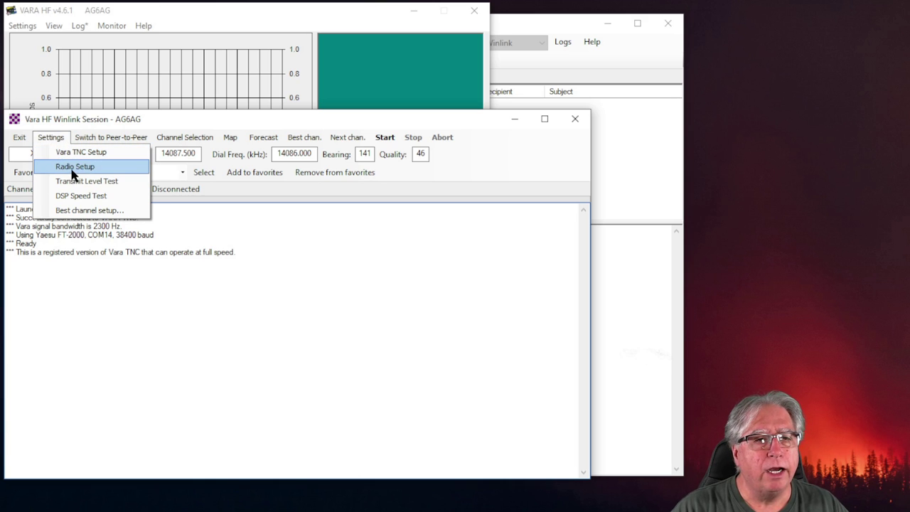
pyautogui.click(74, 168)
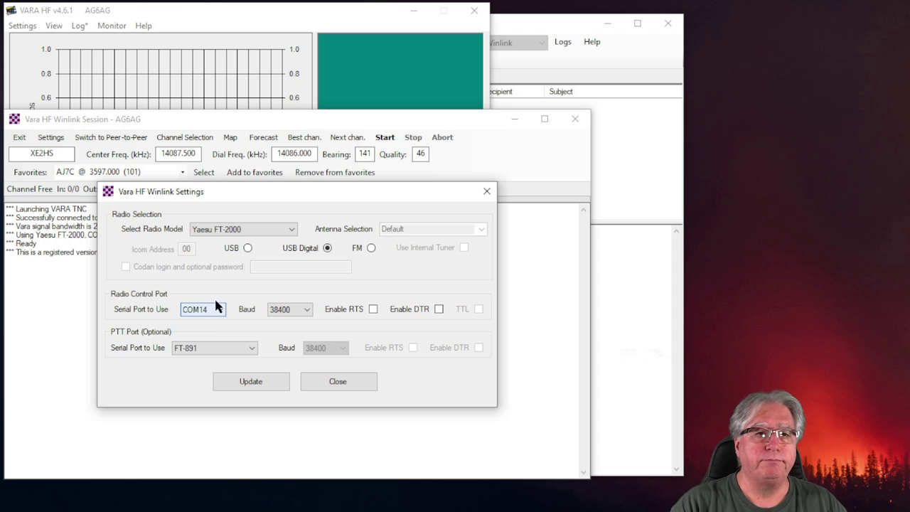
pyautogui.moveTo(189, 193); pyautogui.dragTo(186, 168)
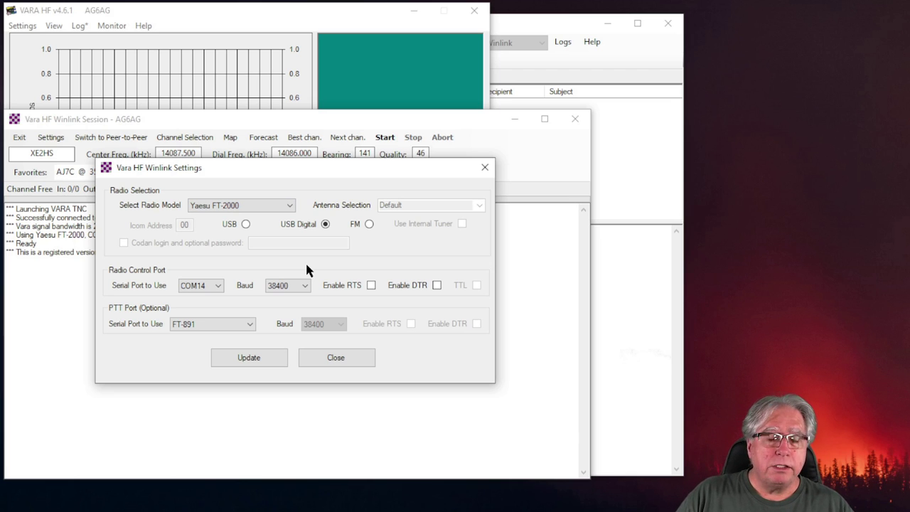
pyautogui.click(291, 203)
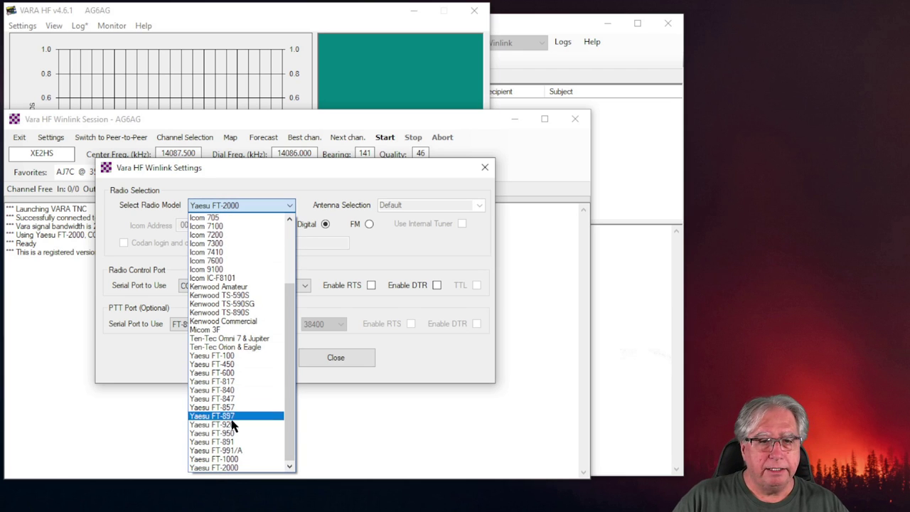
pyautogui.click(227, 468)
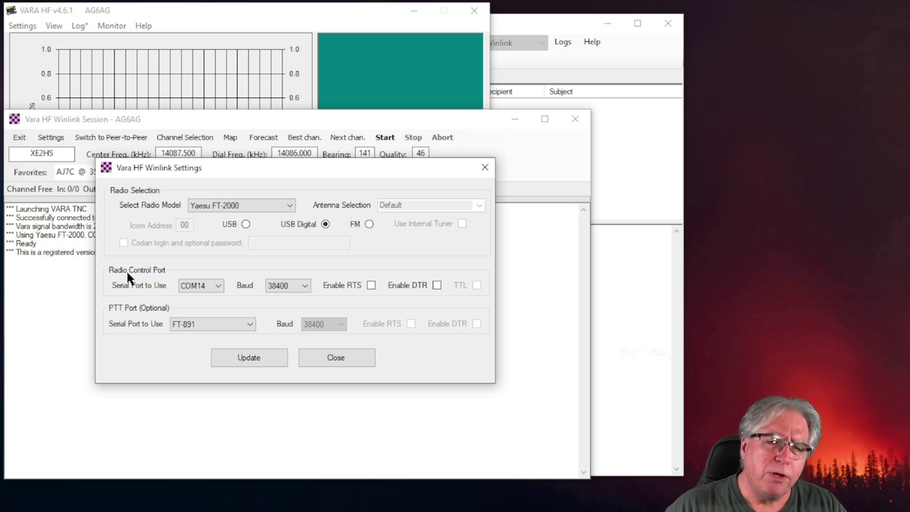
# Set the optional PTT port to FT-991/A and update the Vara HF Winlink radio settings.
pyautogui.click(250, 325)
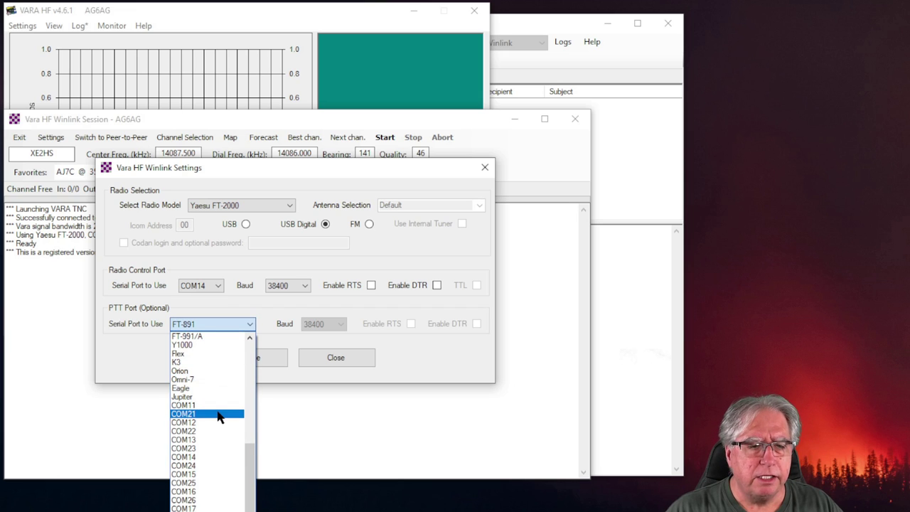
pyautogui.scroll(1, 211, 405)
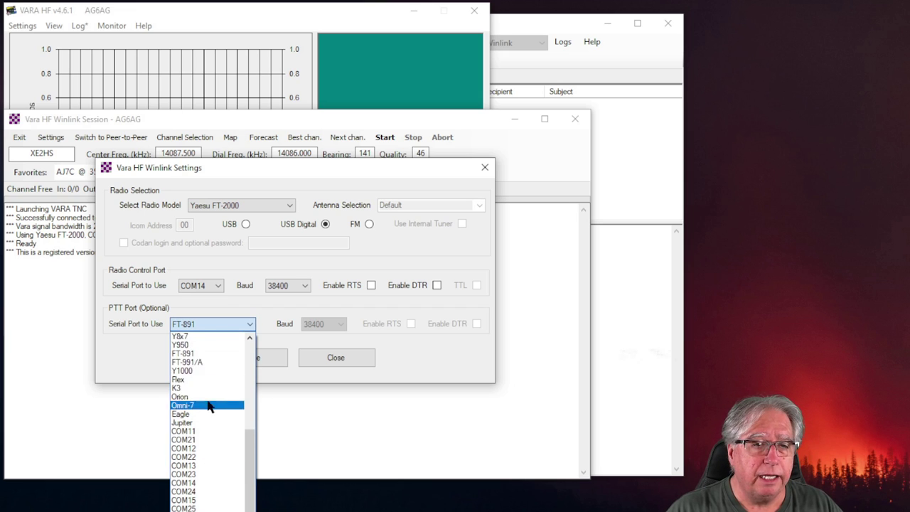
pyautogui.click(188, 363)
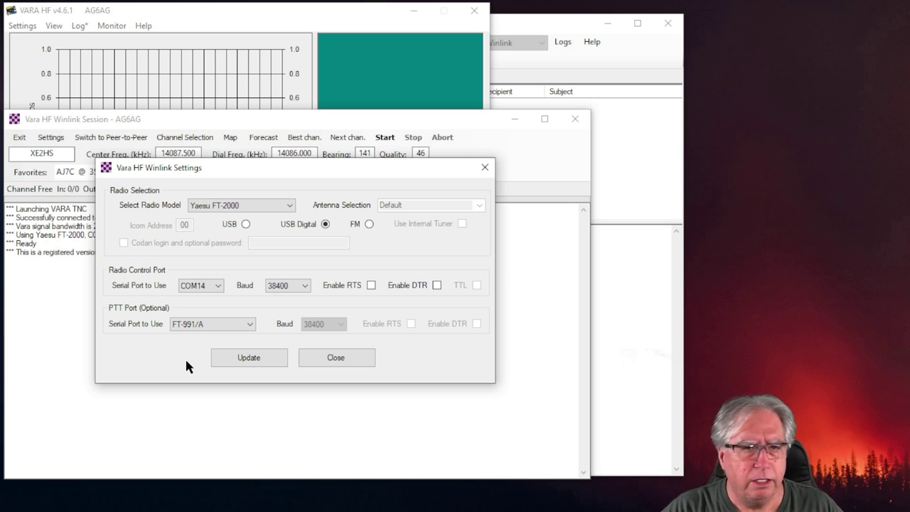
pyautogui.click(247, 359)
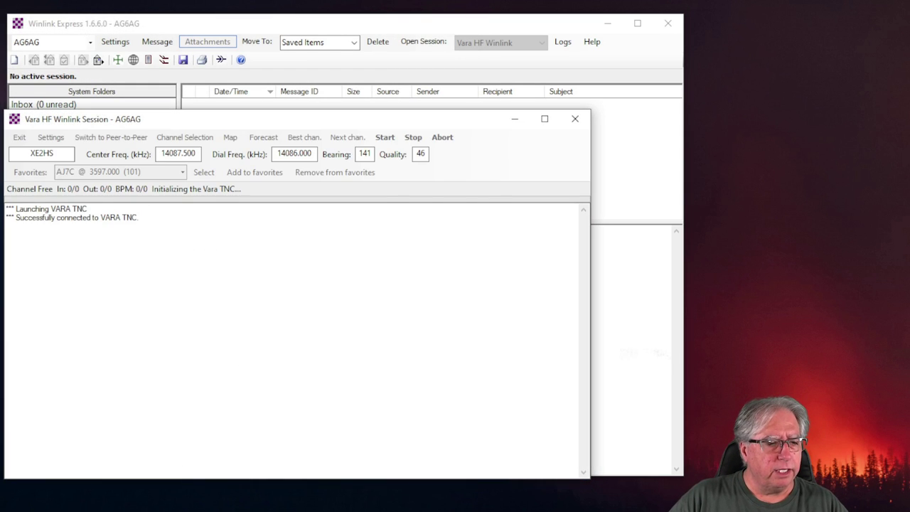
# Move the session window down to uncover VARA HF, review its sound card input, output and drive level, and close the settings.
pyautogui.click(335, 412)
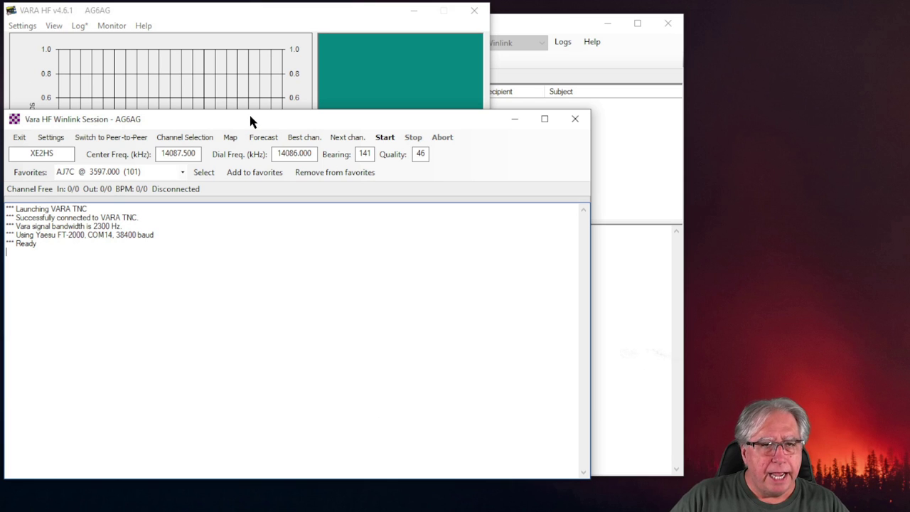
pyautogui.moveTo(249, 117); pyautogui.dragTo(250, 277)
pyautogui.moveTo(250, 303); pyautogui.dragTo(246, 301)
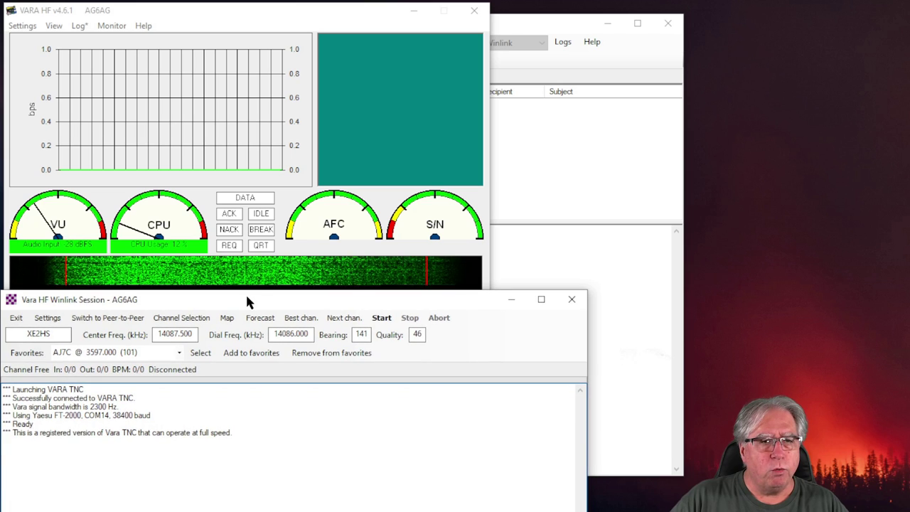
pyautogui.click(21, 26)
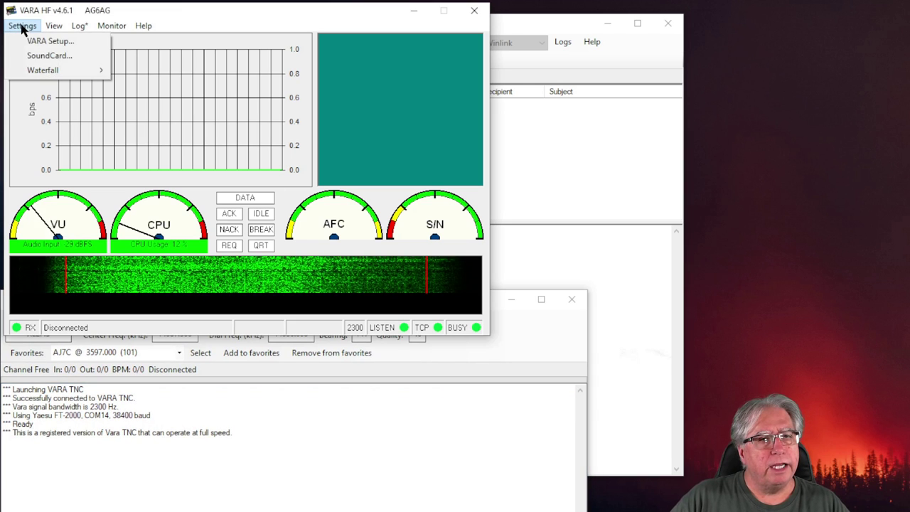
pyautogui.click(33, 59)
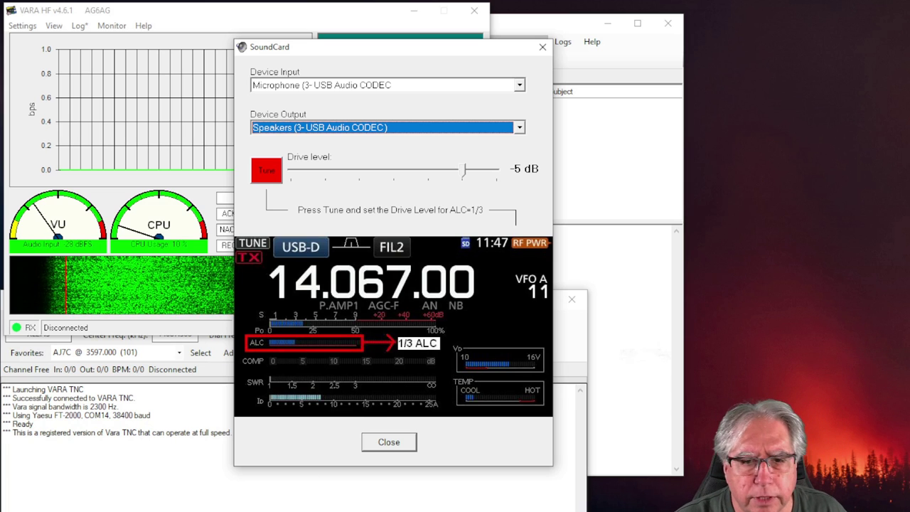
pyautogui.click(390, 442)
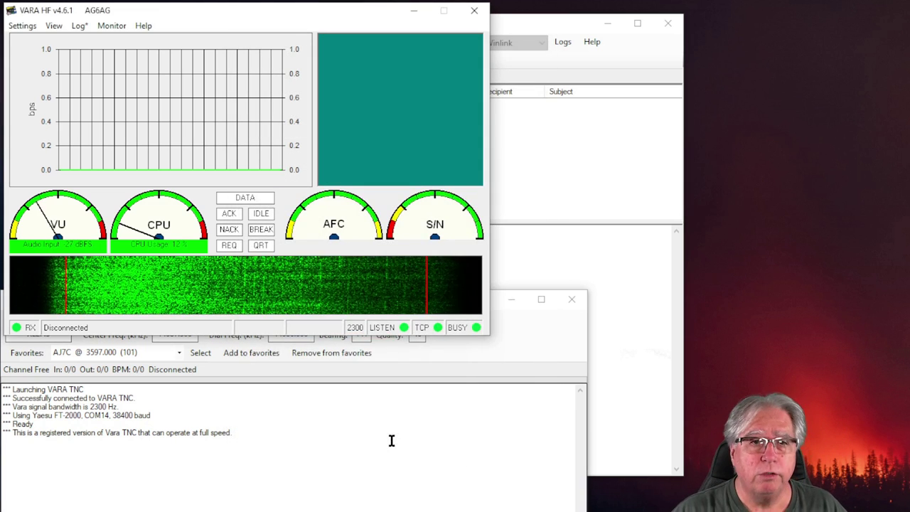
# Return to the Vara HF Winlink session, update the HF channel list via the internet and close the channel selector.
pyautogui.click(391, 439)
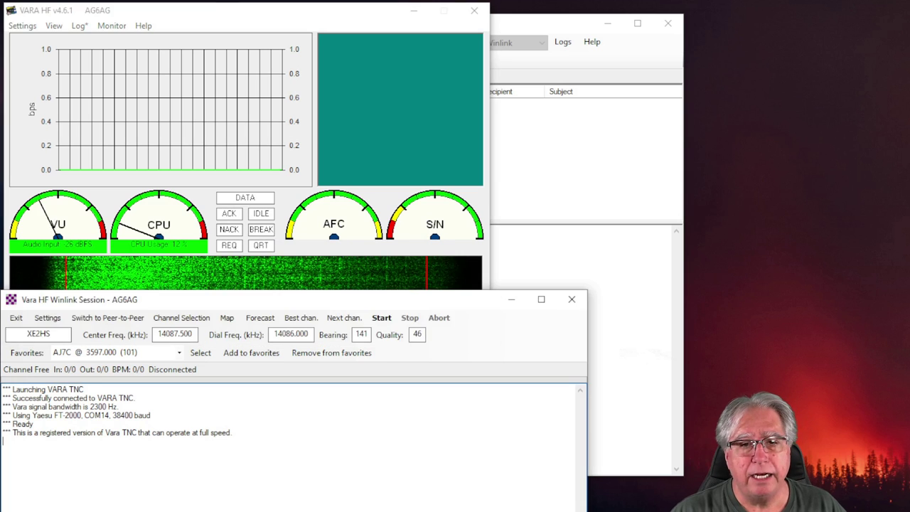
pyautogui.click(182, 319)
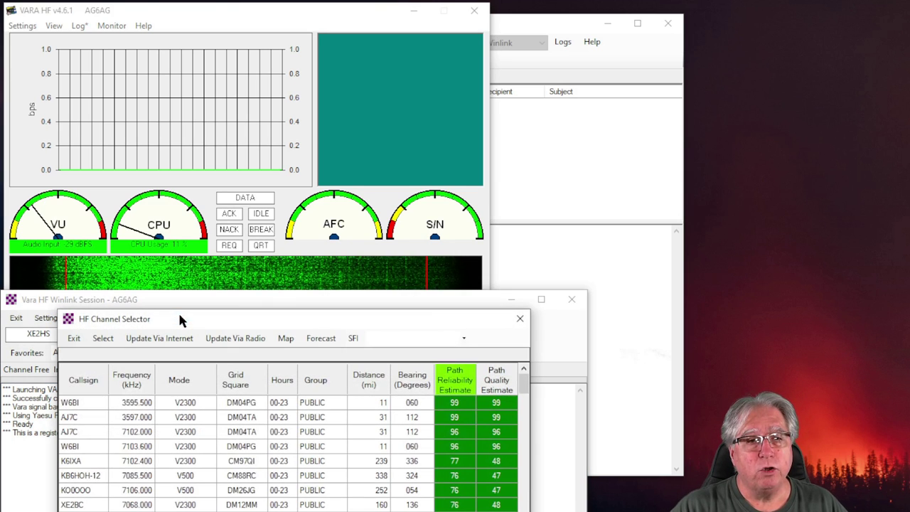
pyautogui.click(151, 338)
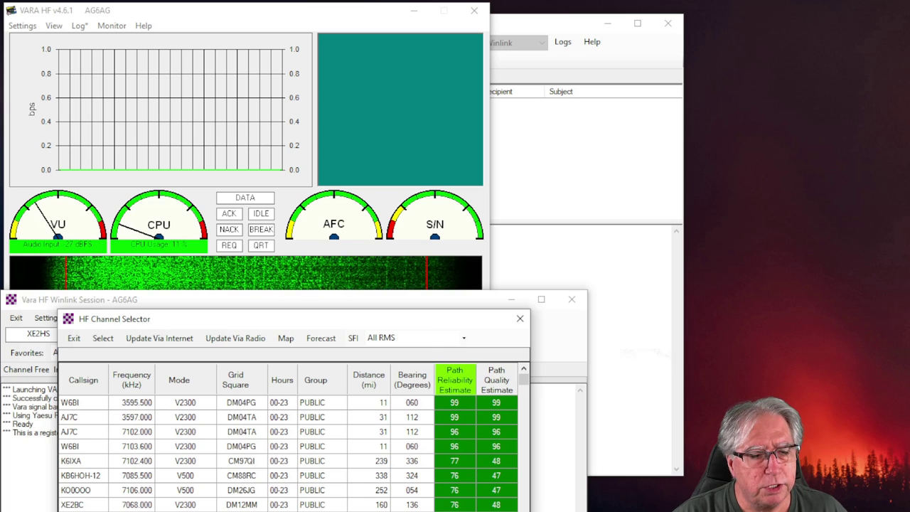
pyautogui.press('Escape')
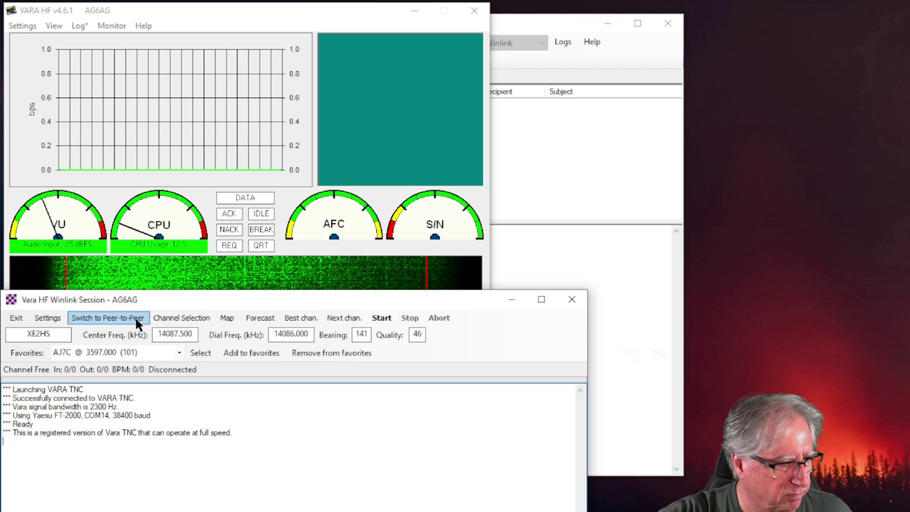
# Start a Winlink connection to the gateway station at center frequency 14087.500 kHz, then close the session once it has ended.
pyautogui.click(379, 322)
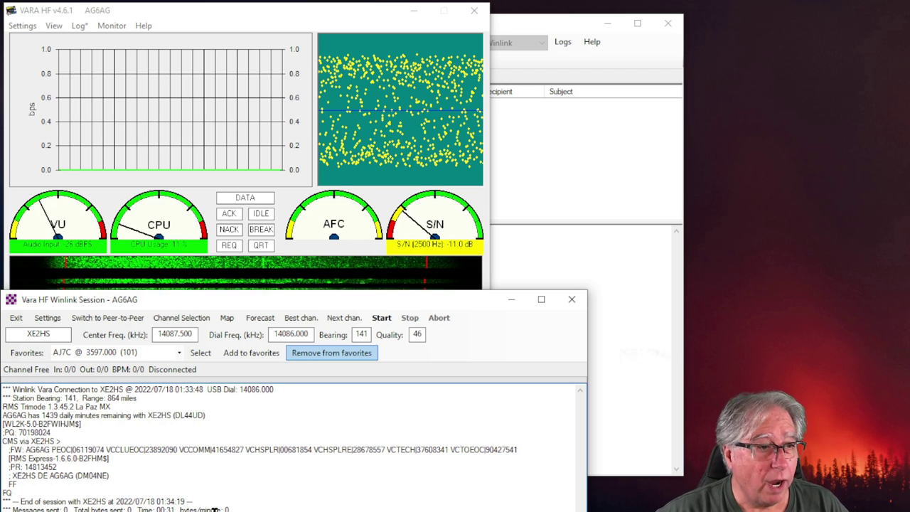
pyautogui.click(573, 300)
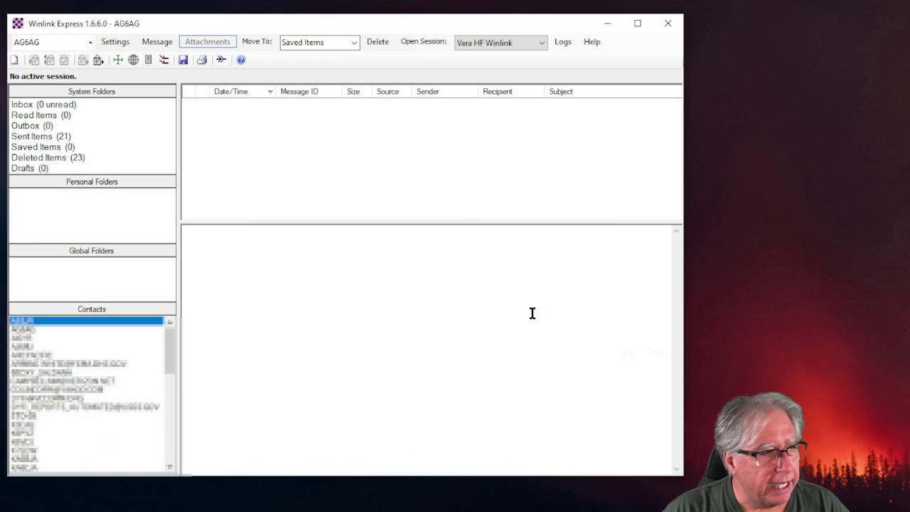